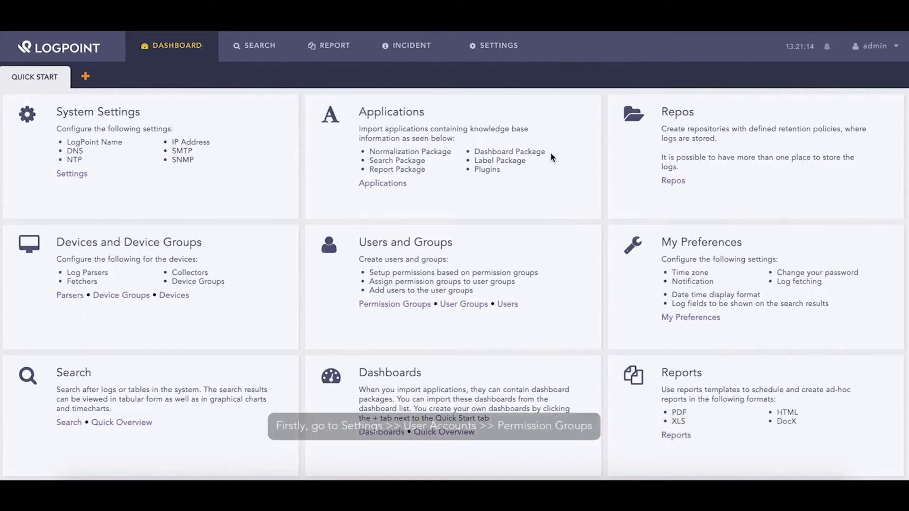
# Open the Permission Groups list from Settings under User Accounts
pyautogui.click(495, 51)
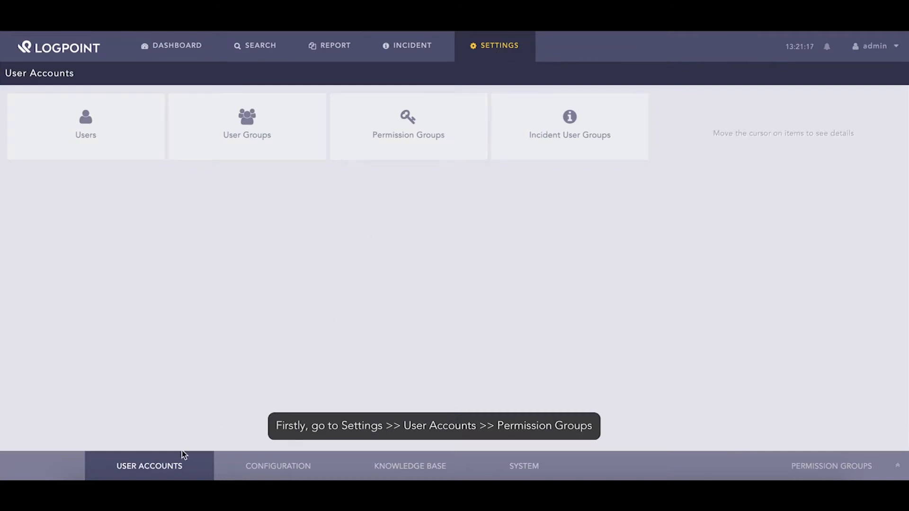
pyautogui.click(367, 157)
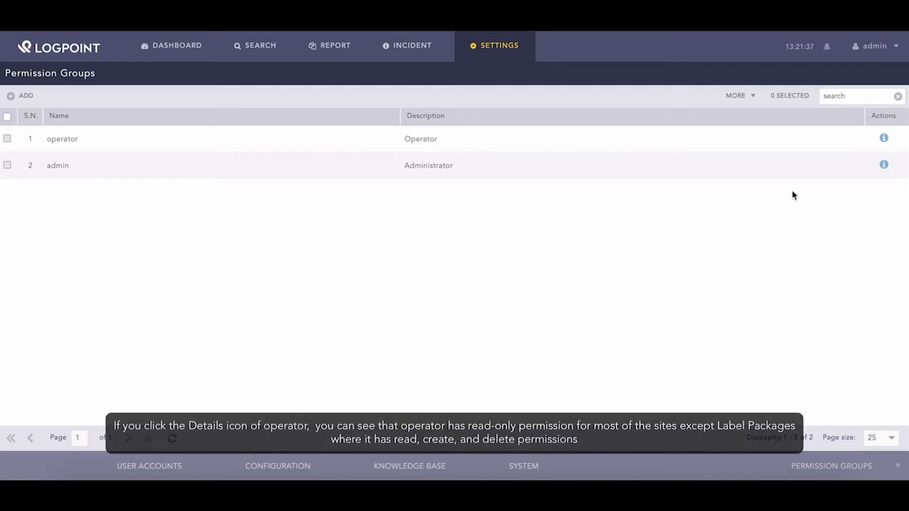
pyautogui.click(884, 139)
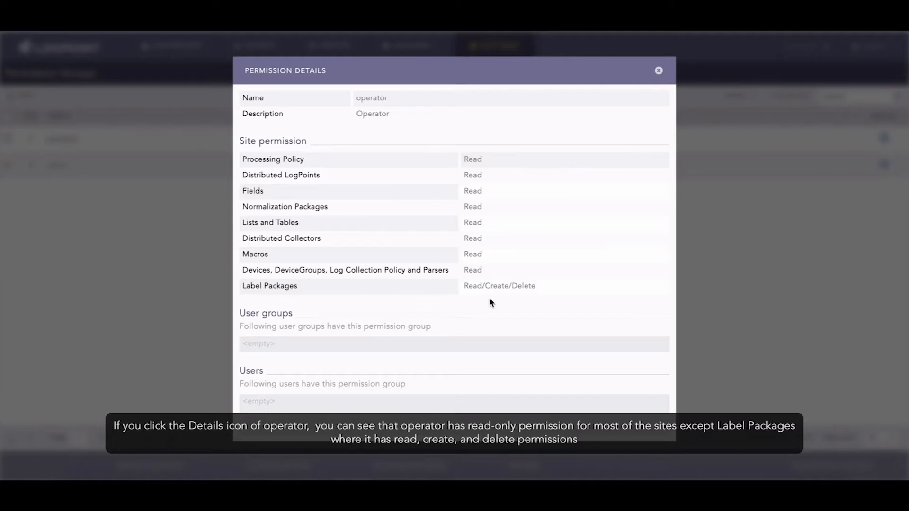
pyautogui.click(658, 71)
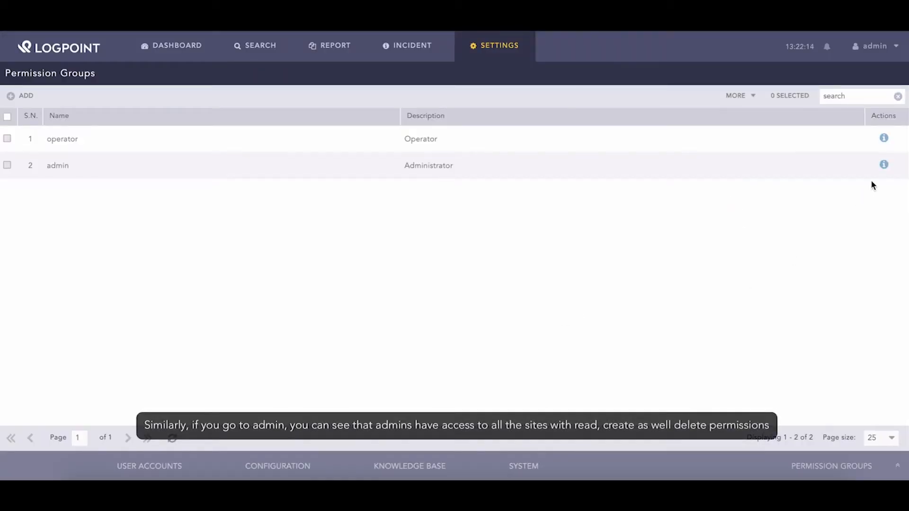
pyautogui.click(884, 166)
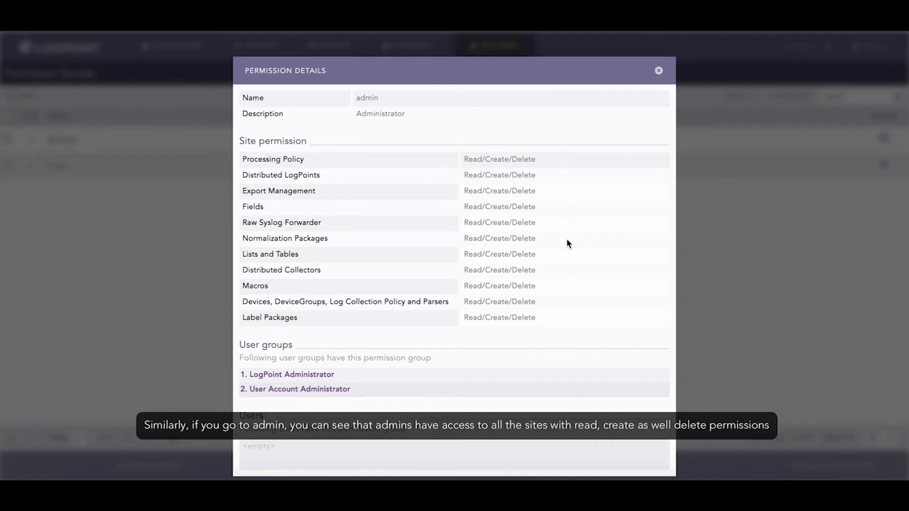
pyautogui.click(658, 70)
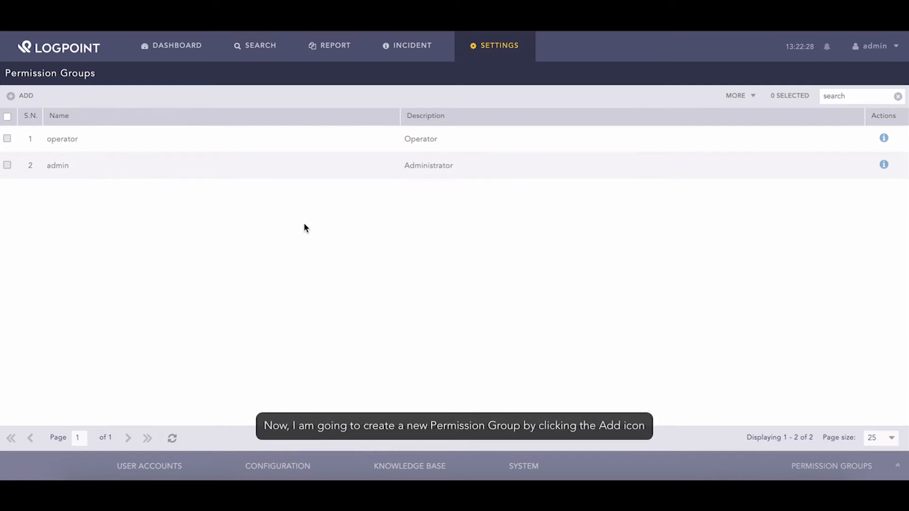
# Add a permission group named new_permission_group, described as 'this is a new permission group'
pyautogui.click(25, 97)
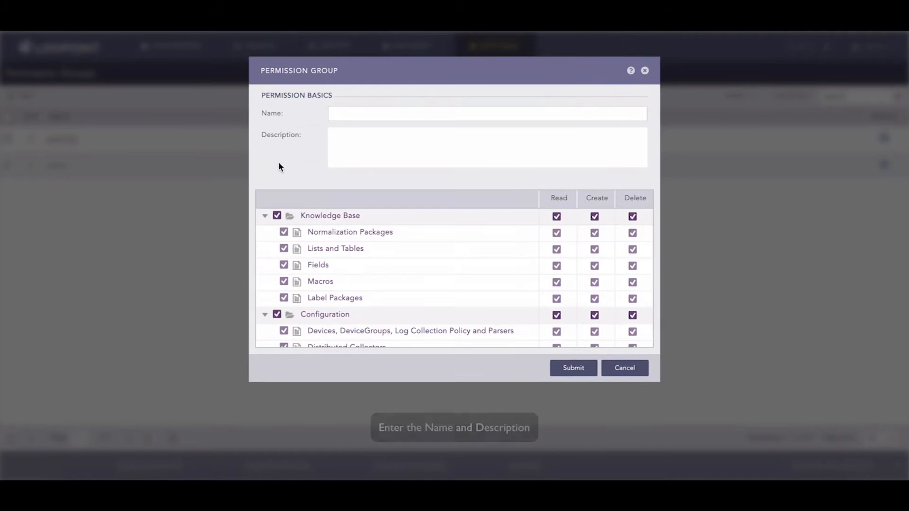
pyautogui.write('new_')
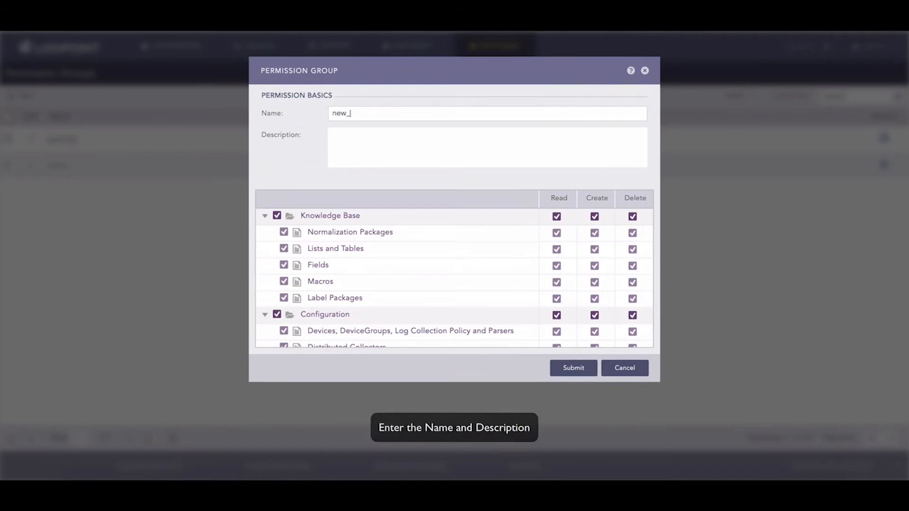
pyautogui.write('permission_group')
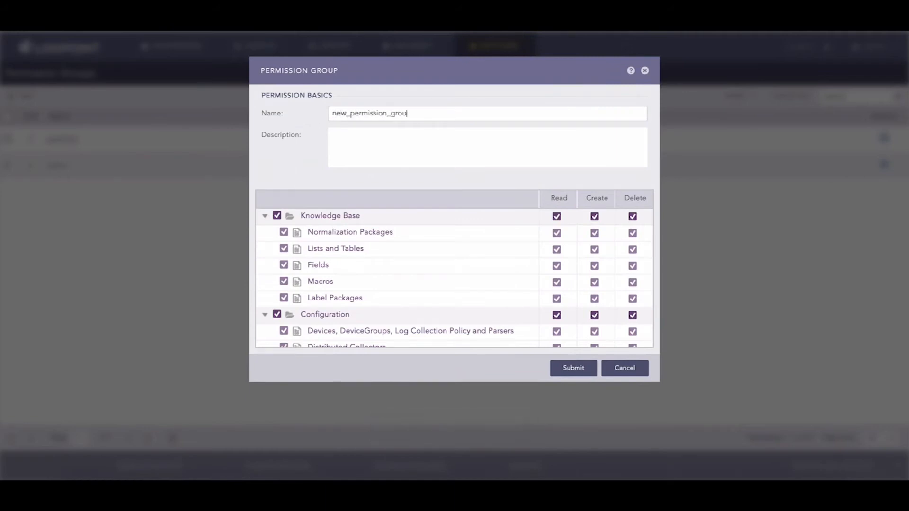
pyautogui.press('Tab')
pyautogui.write('this is a new permission group')
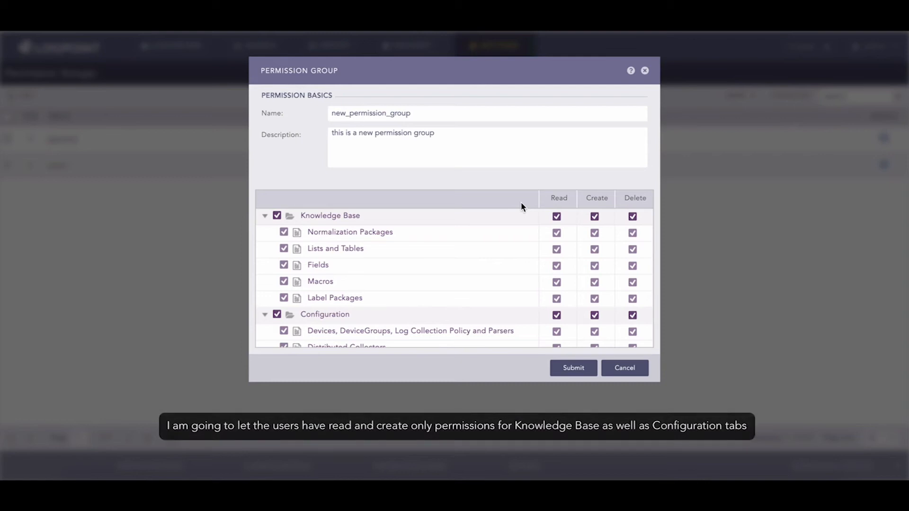
# Remove Delete rights for Knowledge Base and Configuration, then submit the group
pyautogui.click(632, 216)
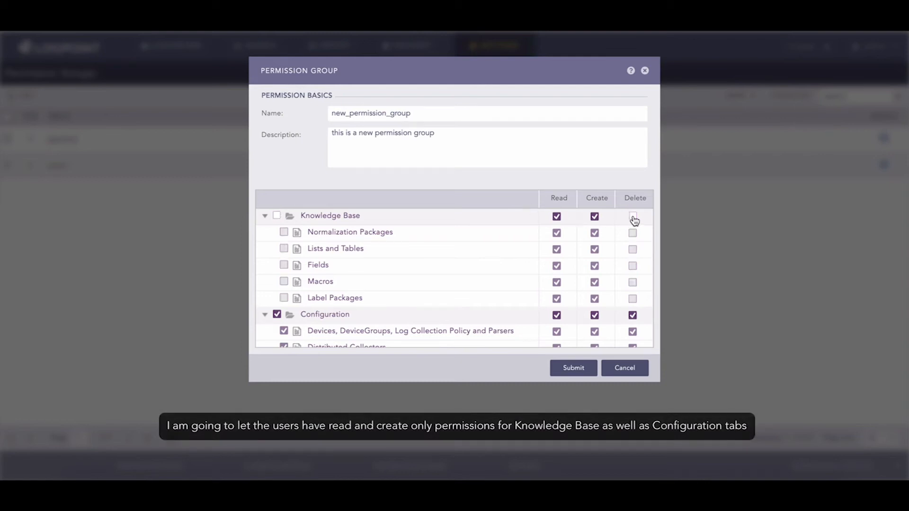
pyautogui.scroll(-3, 518, 267)
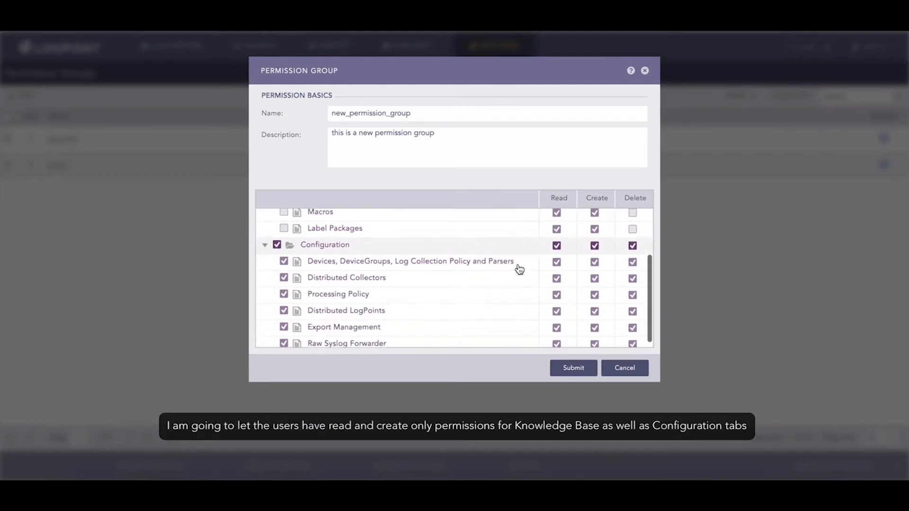
pyautogui.click(632, 245)
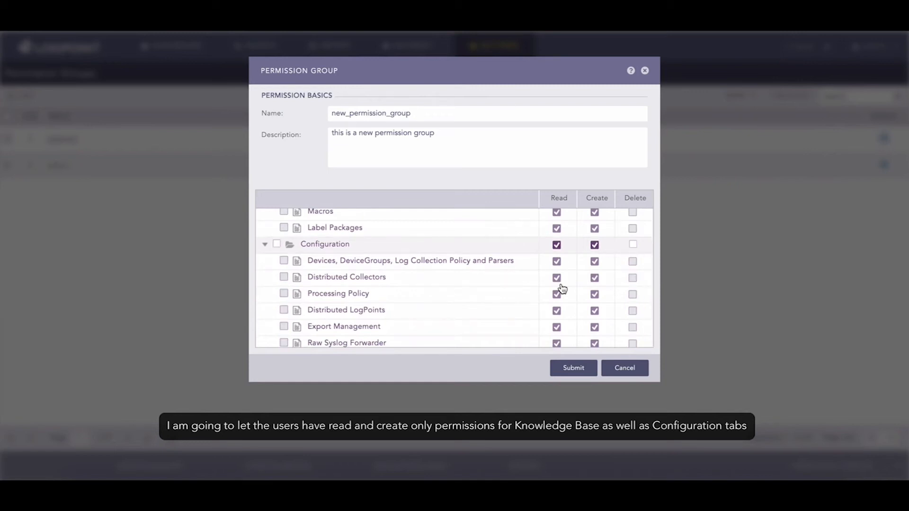
pyautogui.scroll(-1, 561, 289)
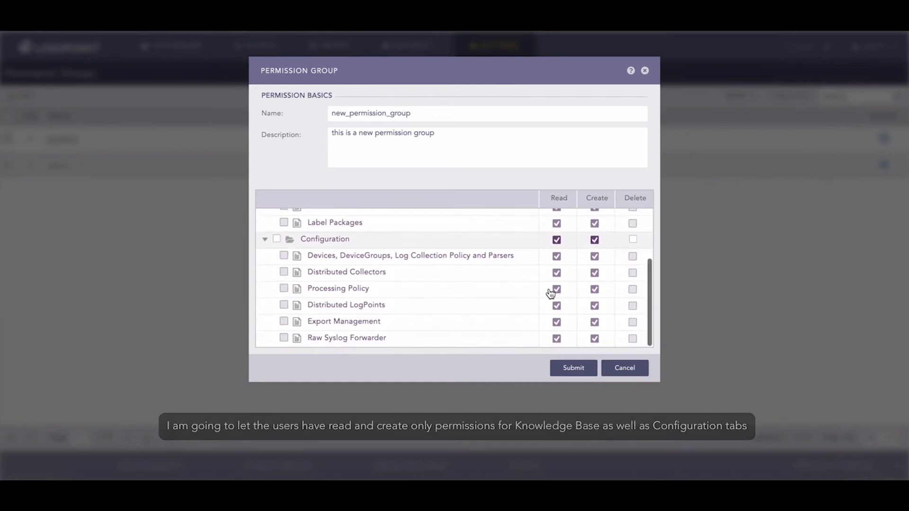
pyautogui.click(586, 368)
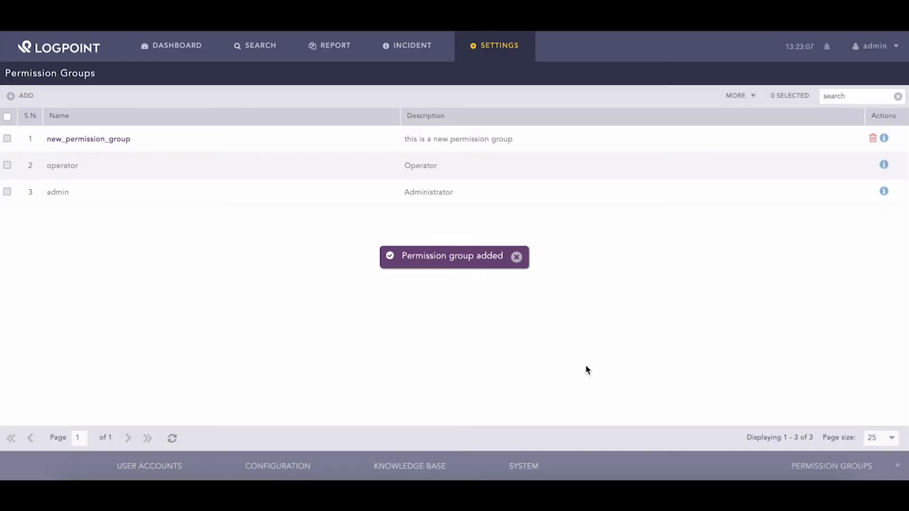
# Open the User Groups list from the User Accounts overview
pyautogui.click(164, 466)
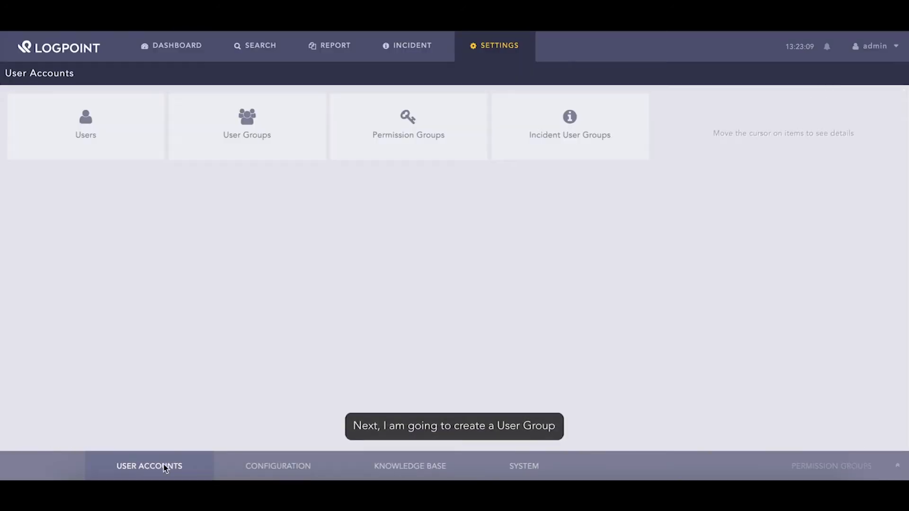
pyautogui.click(289, 142)
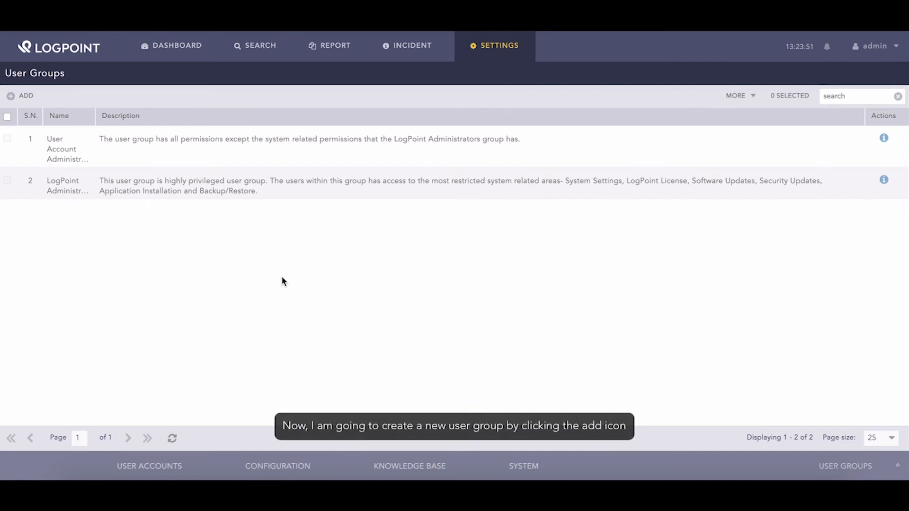
# Create user group new_user_group, described 'this is a new user group', using new_permission_group
pyautogui.click(25, 99)
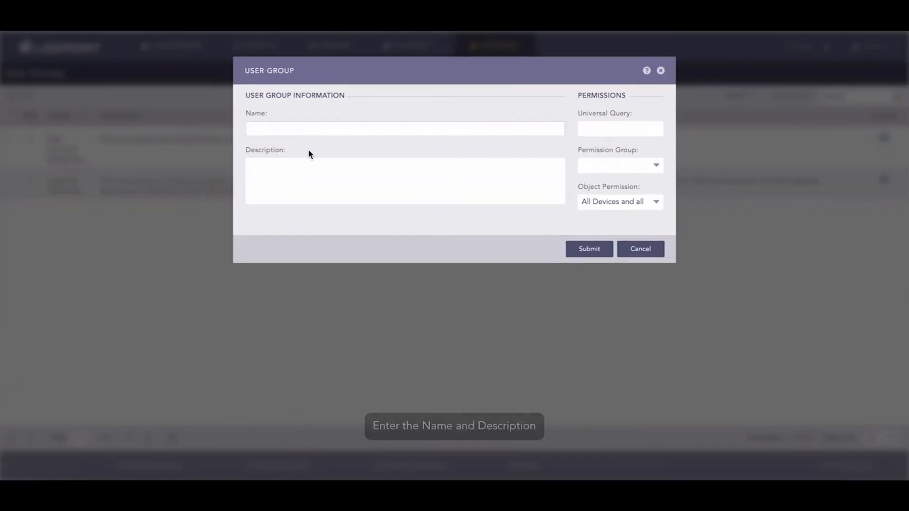
pyautogui.write('new_user_group')
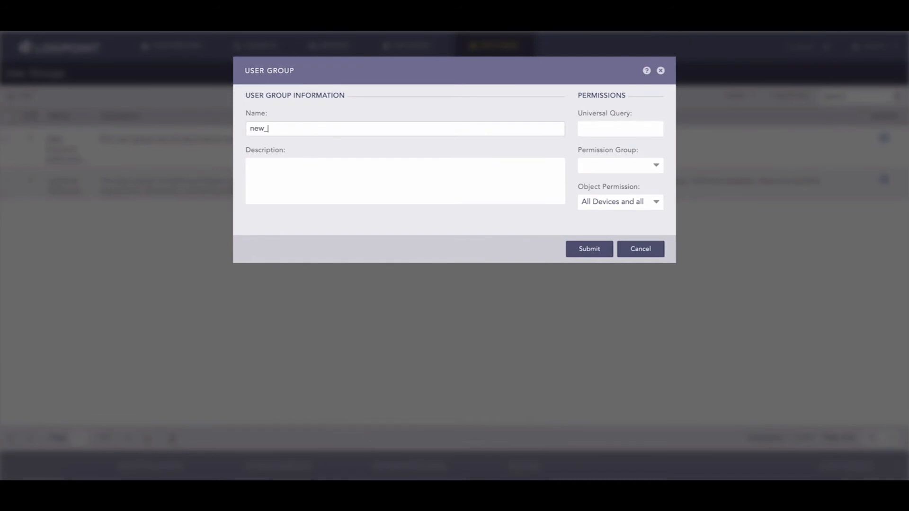
pyautogui.press('Tab')
pyautogui.write('this is a new user group')
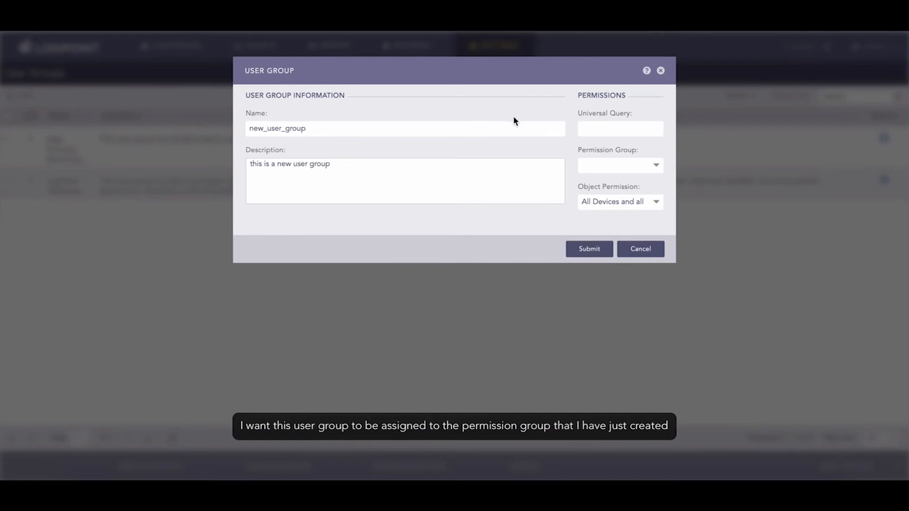
pyautogui.click(656, 166)
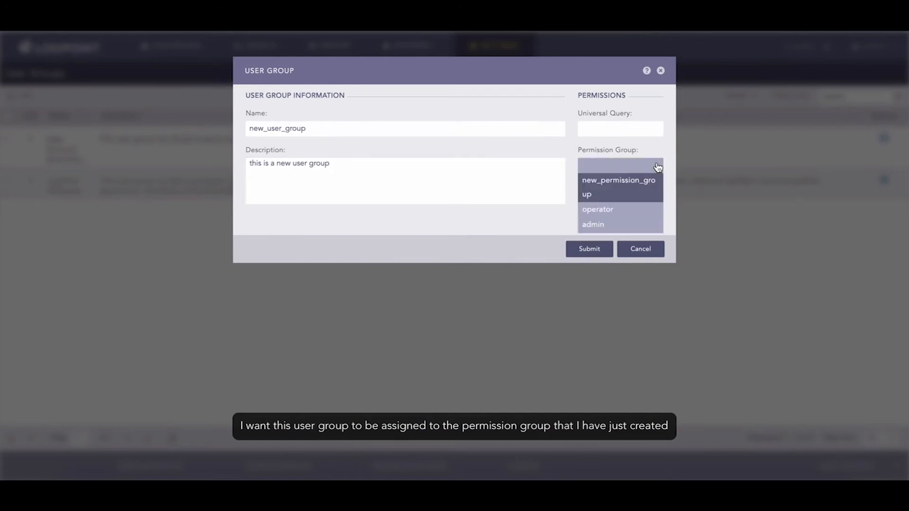
pyautogui.click(630, 195)
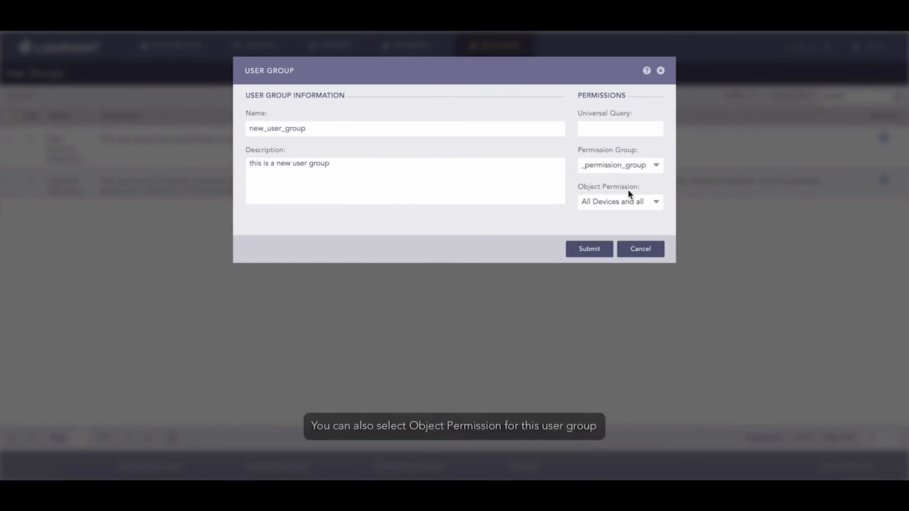
# Limit object permission to LogPoint77's windows > Device11 > 10.45.3.11, then submit the group
pyautogui.click(657, 203)
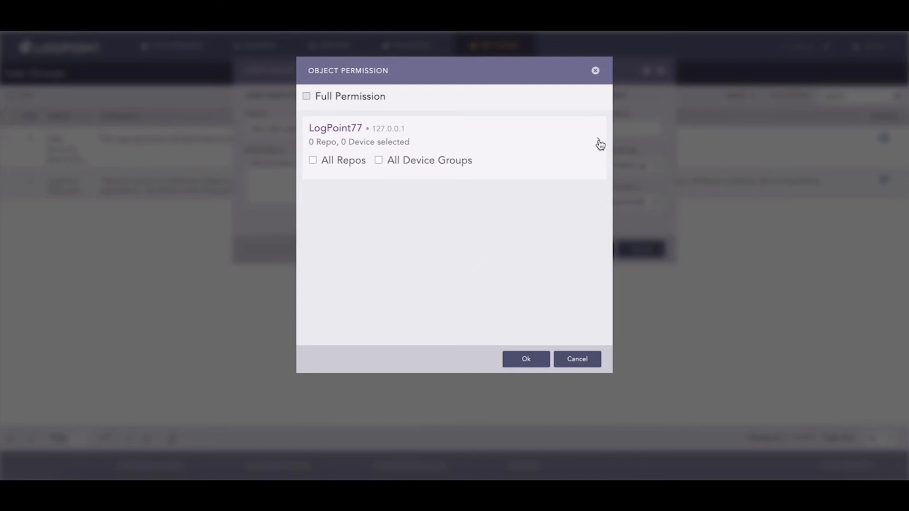
pyautogui.click(599, 144)
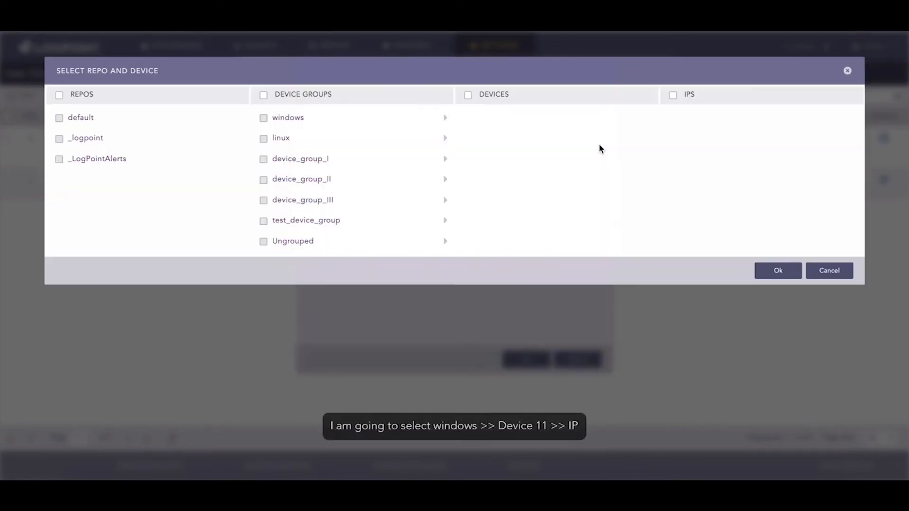
pyautogui.click(263, 118)
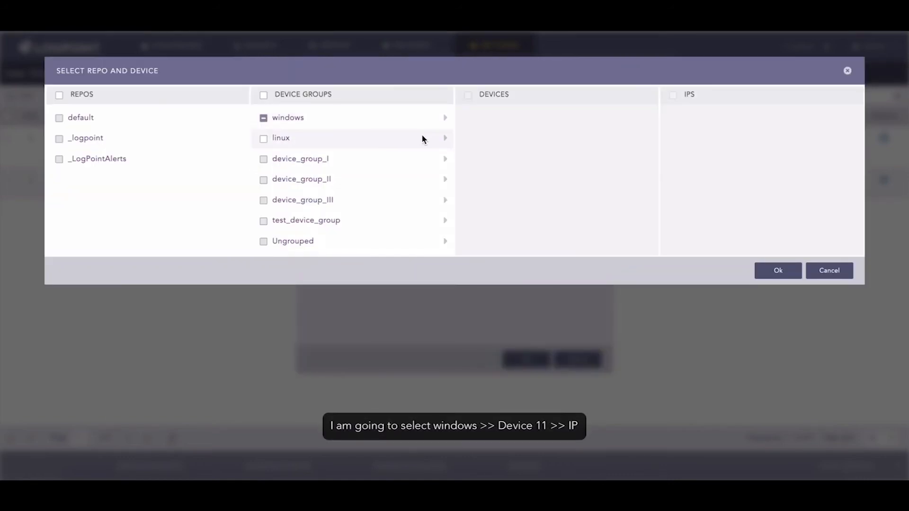
pyautogui.click(444, 118)
pyautogui.click(467, 118)
pyautogui.click(650, 117)
pyautogui.click(672, 118)
pyautogui.click(780, 274)
pyautogui.click(531, 360)
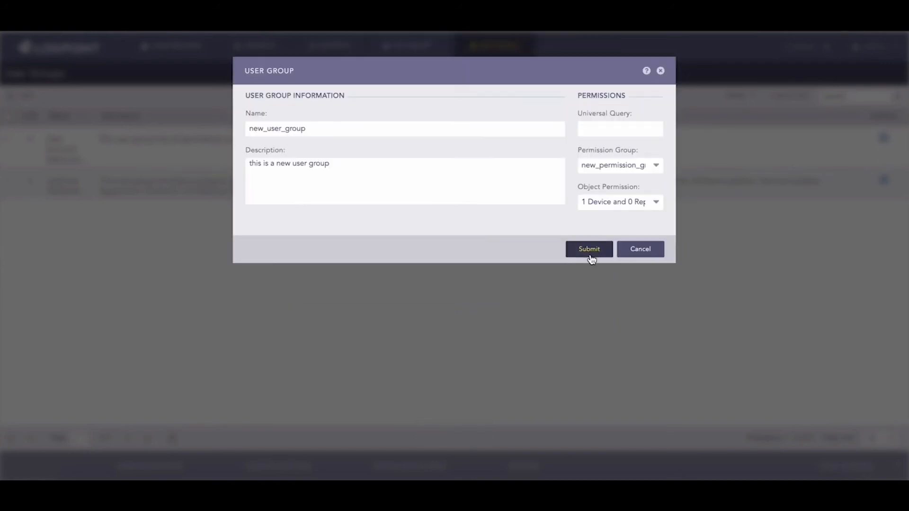
pyautogui.click(595, 249)
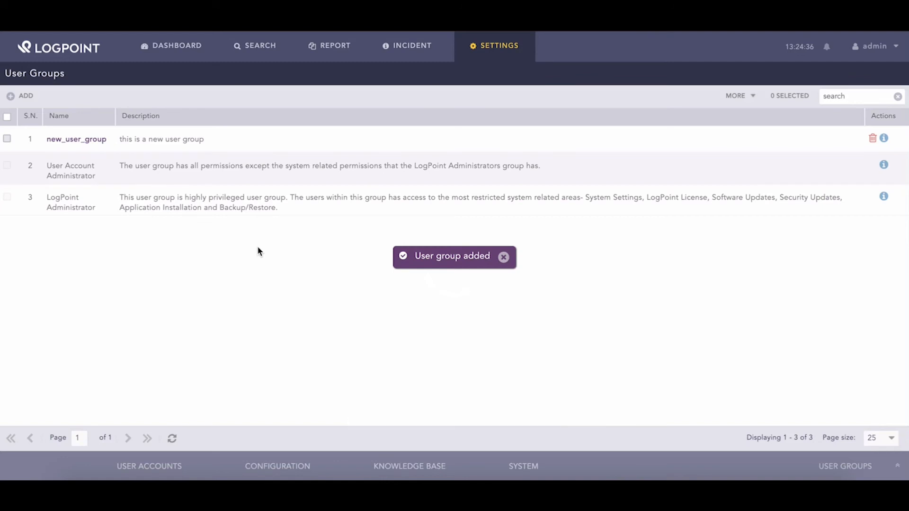
# Start a new user account with a username and the password entered twice
pyautogui.click(173, 465)
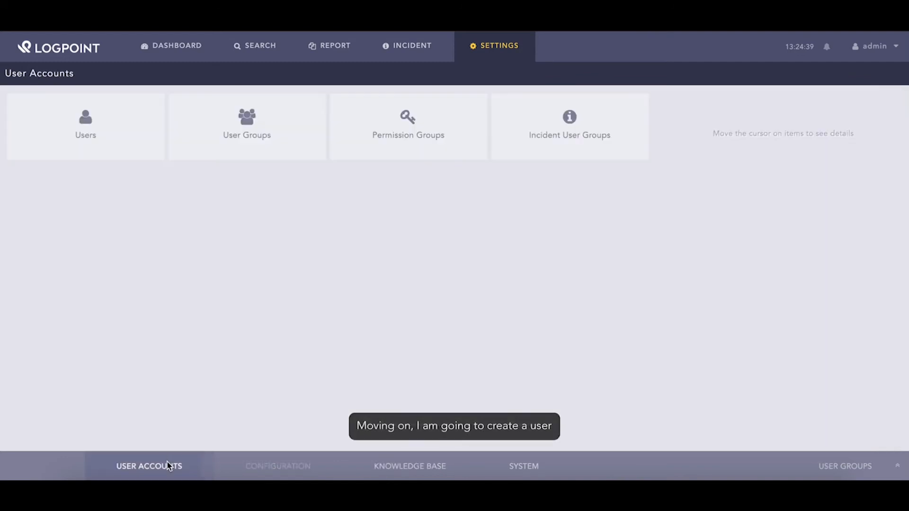
pyautogui.click(126, 133)
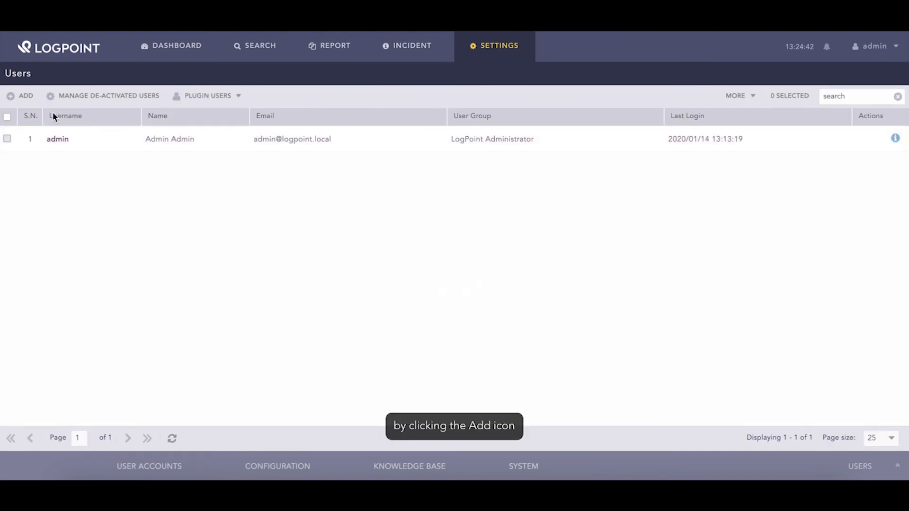
pyautogui.click(27, 97)
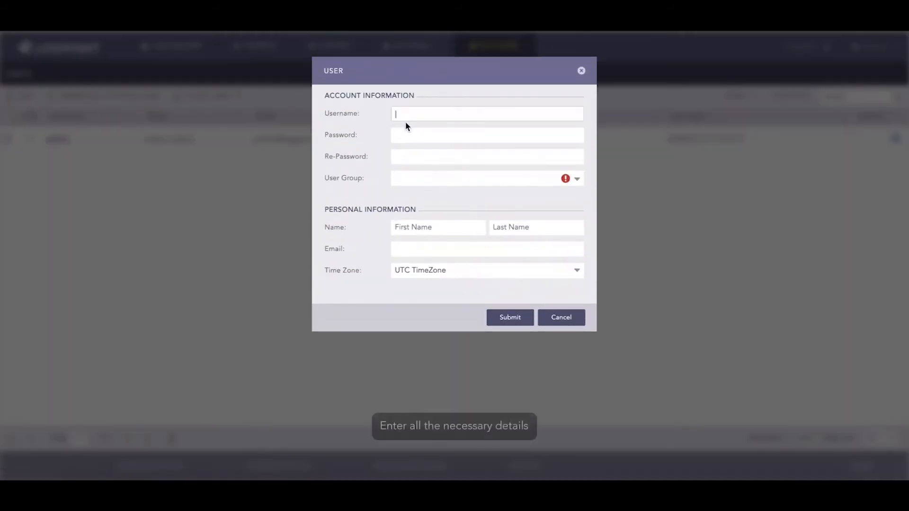
pyautogui.write('Jane')
pyautogui.press('Tab')
pyautogui.write('••••••••••')
pyautogui.press('Tab')
pyautogui.write('•••••••••••')
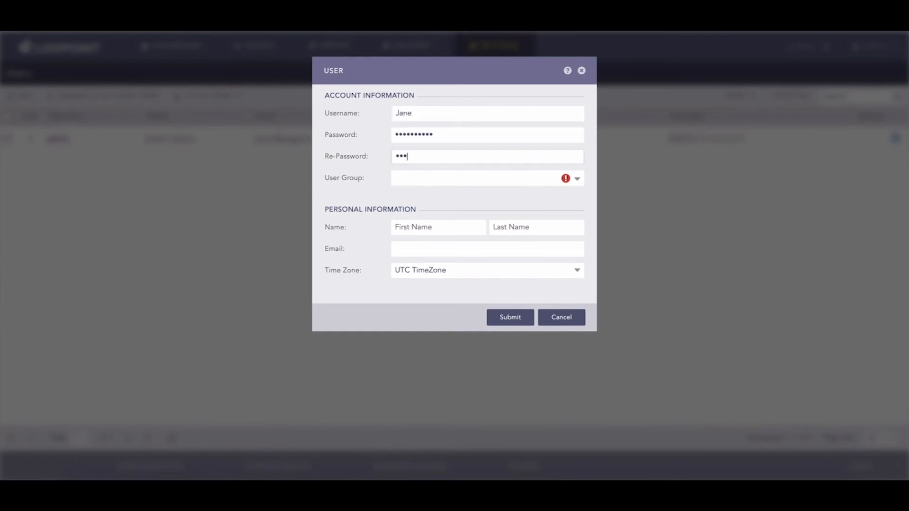
# Put the user in new_user_group, fill in full name and e-mail, and create the account
pyautogui.click(578, 180)
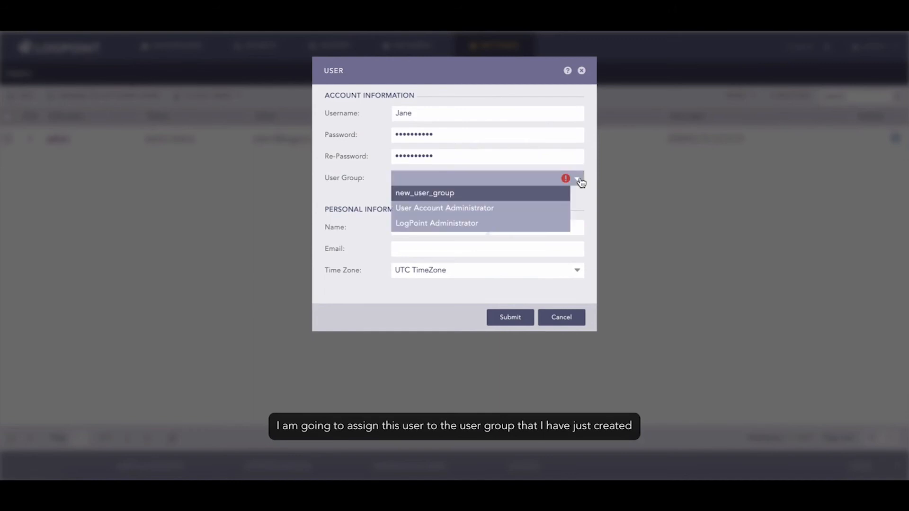
pyautogui.click(424, 193)
pyautogui.click(458, 231)
pyautogui.write('Jane')
pyautogui.press('Tab')
pyautogui.write('Doe')
pyautogui.click(428, 250)
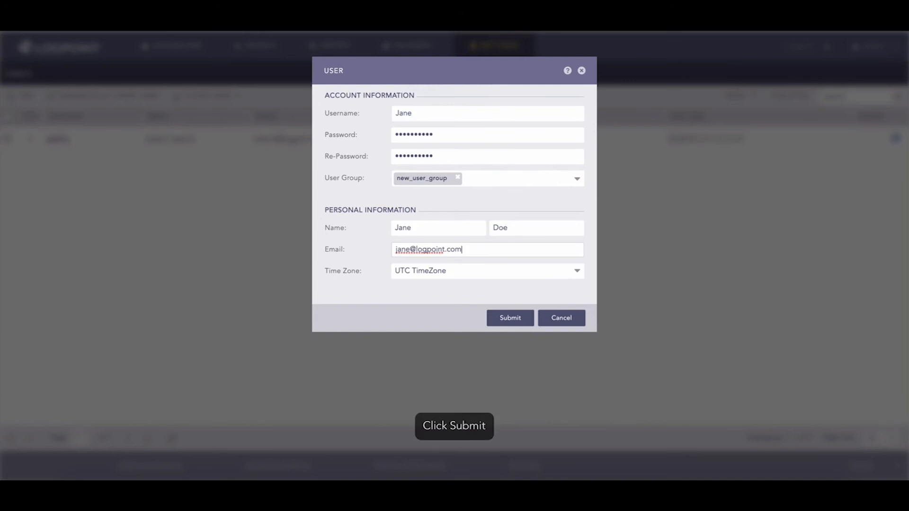
pyautogui.click(526, 316)
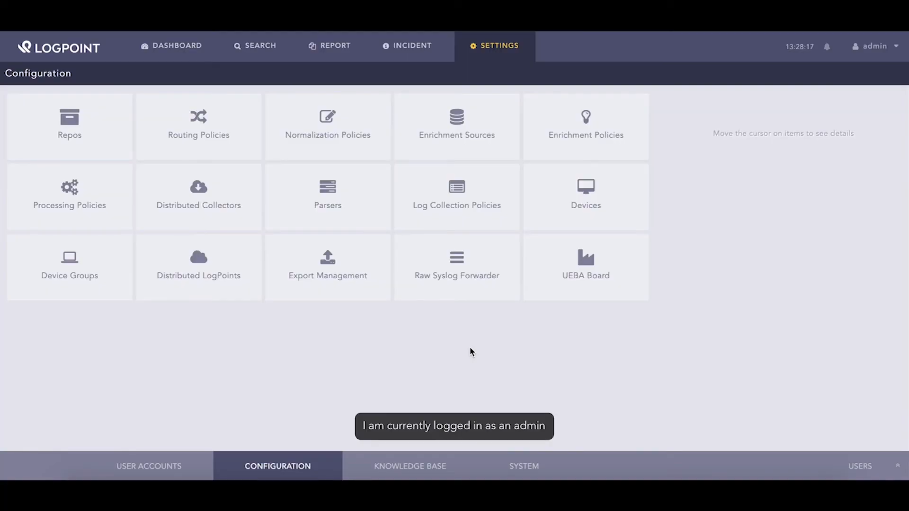
# Open the Users list from the User Accounts settings
pyautogui.click(186, 464)
pyautogui.click(87, 153)
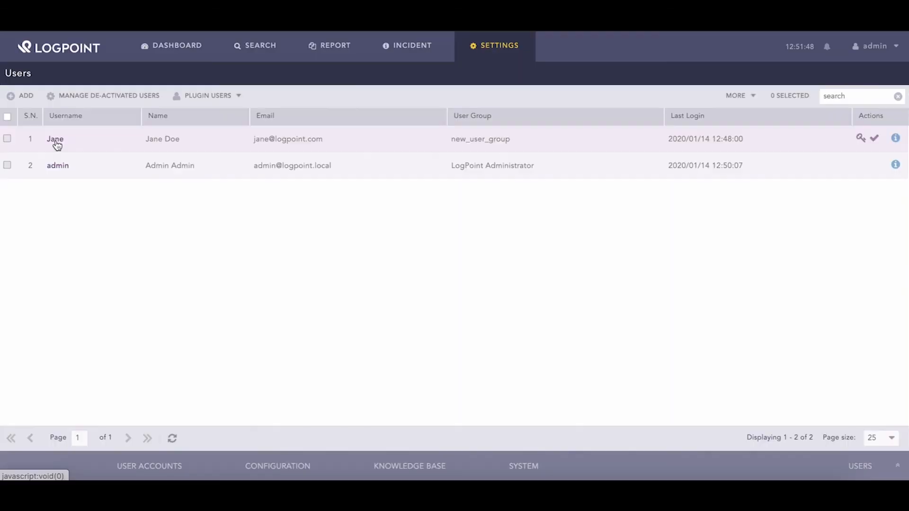
# Add LogPoint Administrator as a second user group for the new user and save
pyautogui.click(55, 141)
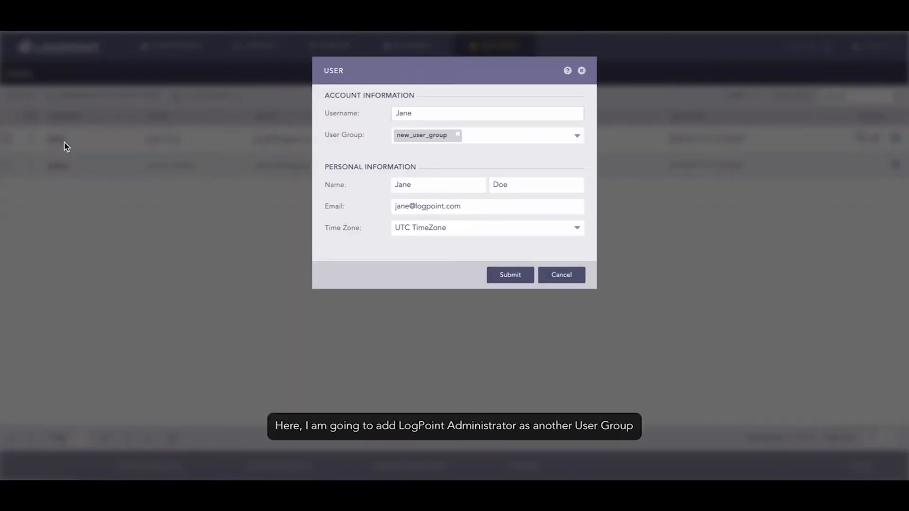
pyautogui.click(505, 137)
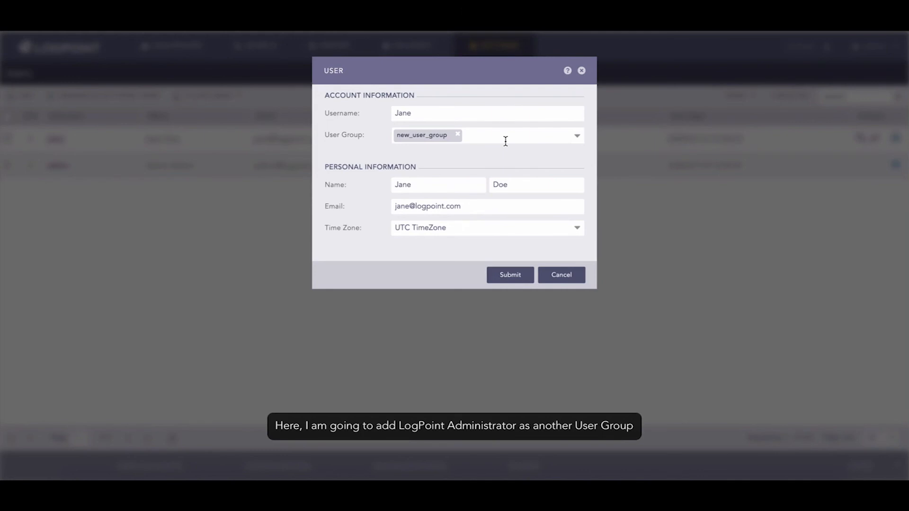
pyautogui.click(576, 136)
pyautogui.click(495, 166)
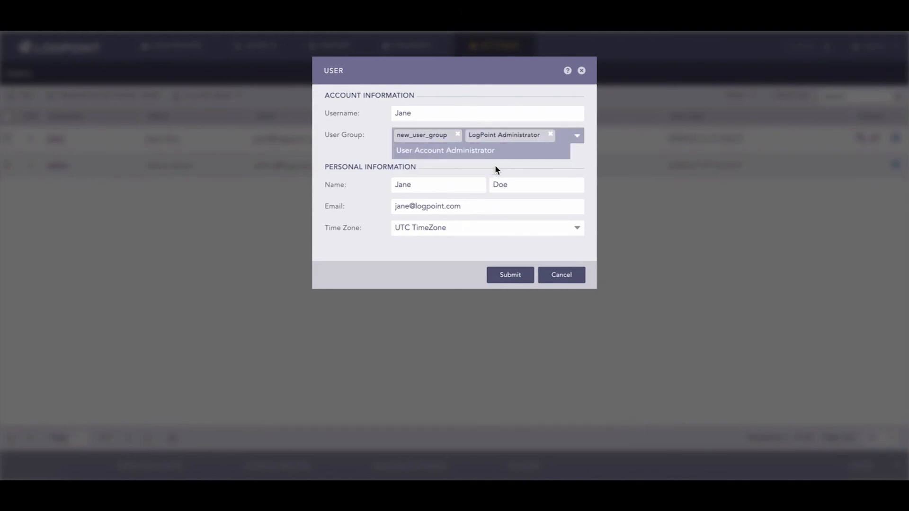
pyautogui.click(525, 249)
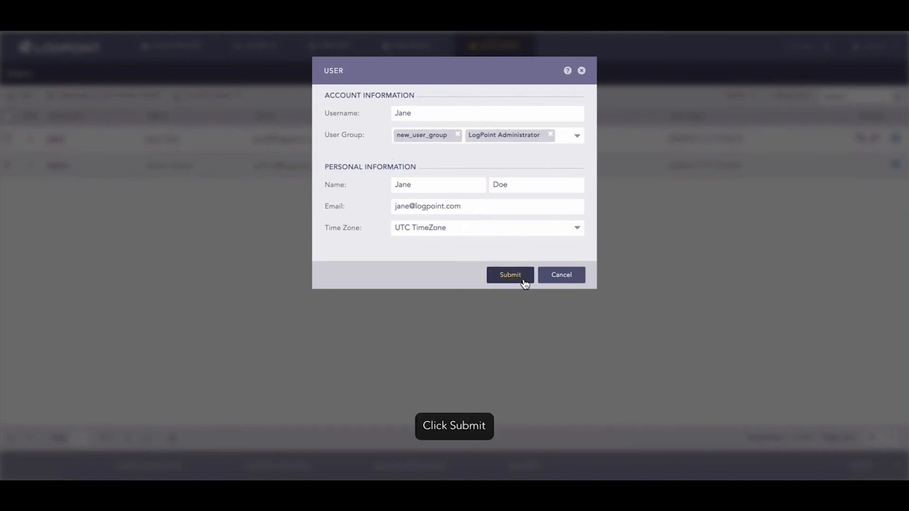
pyautogui.click(524, 278)
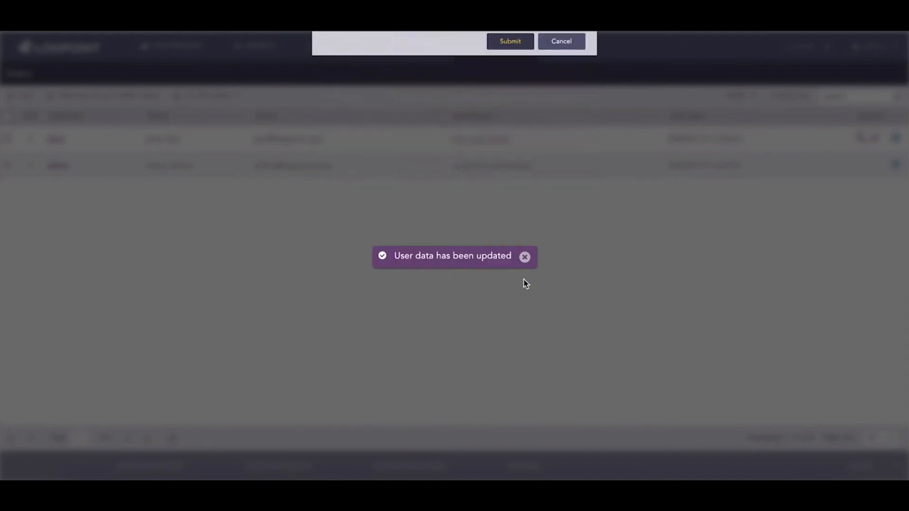